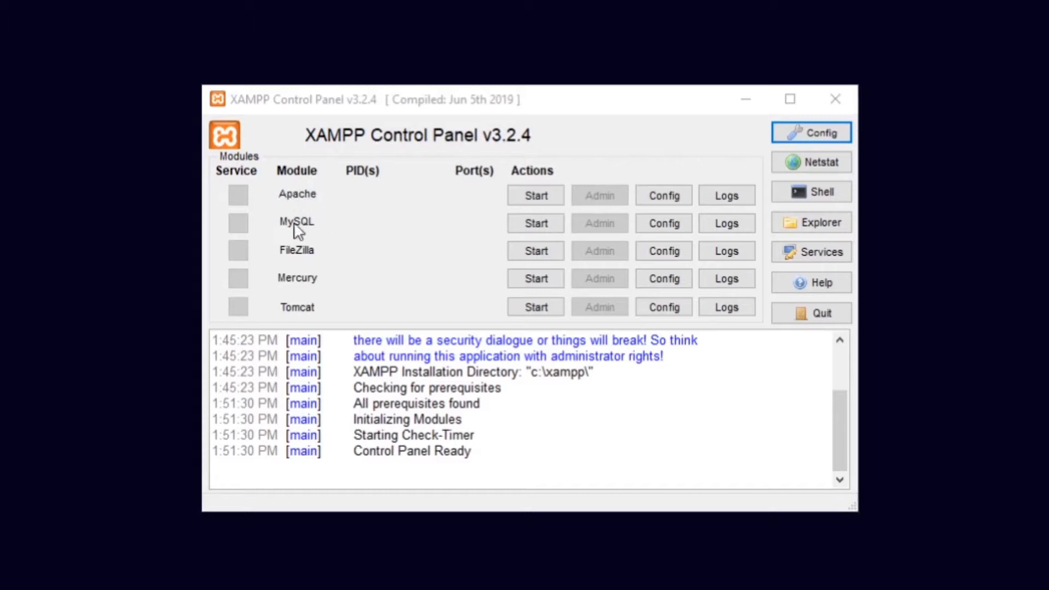
- Start the Apache and MySQL modules in the XAMPP Control Panel
{"action": "left_click", "coordinate": [534, 200]}
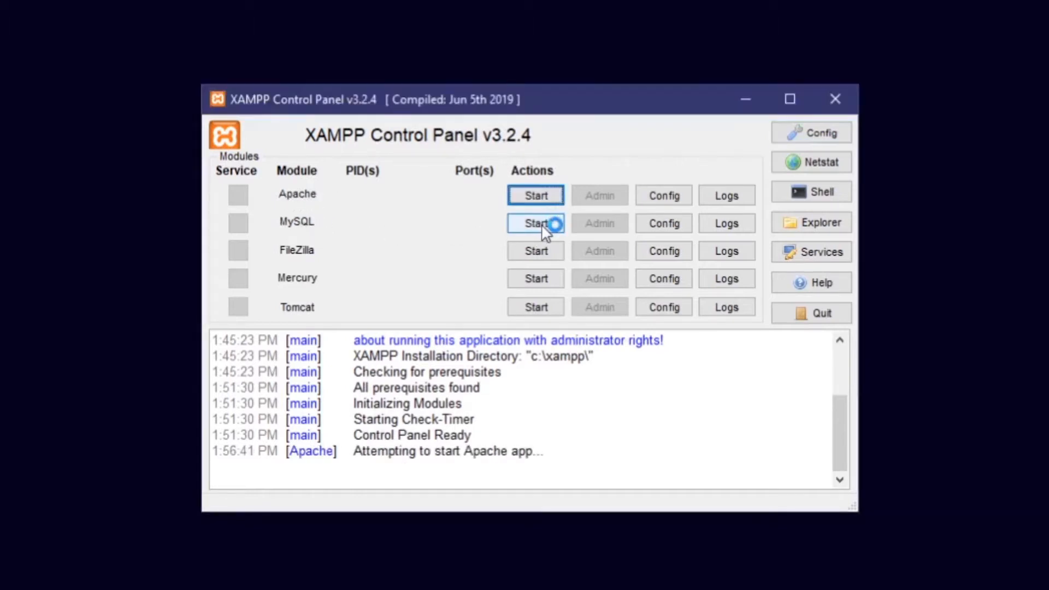
{"action": "left_click", "coordinate": [538, 223]}
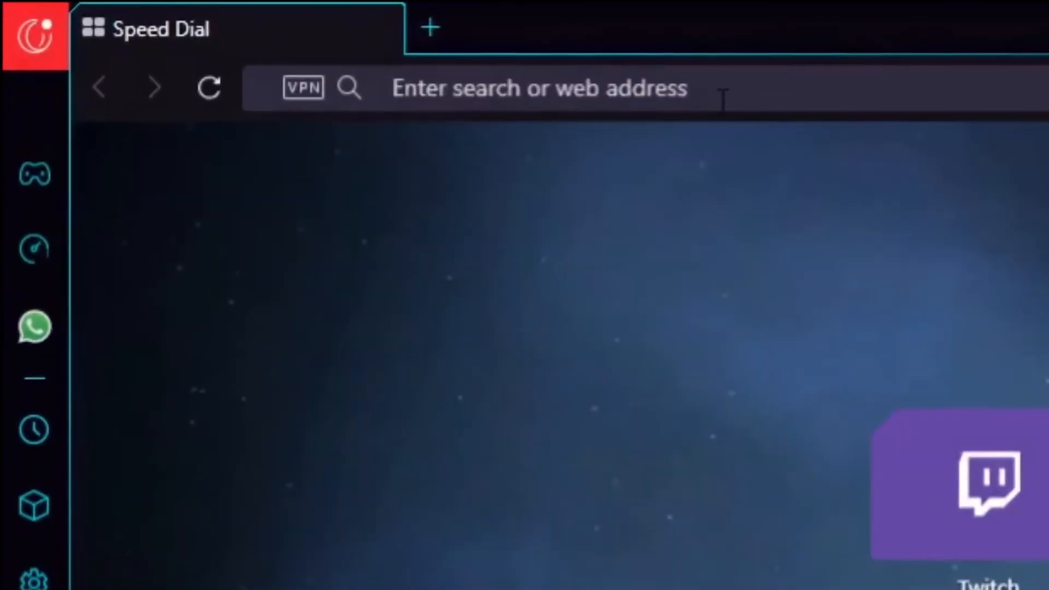
- Switch to the web browser, load localhost and go from the XAMPP dashboard to phpMyAdmin
{"action": "left_click", "coordinate": [724, 99]}
{"action": "type", "text": "local"}
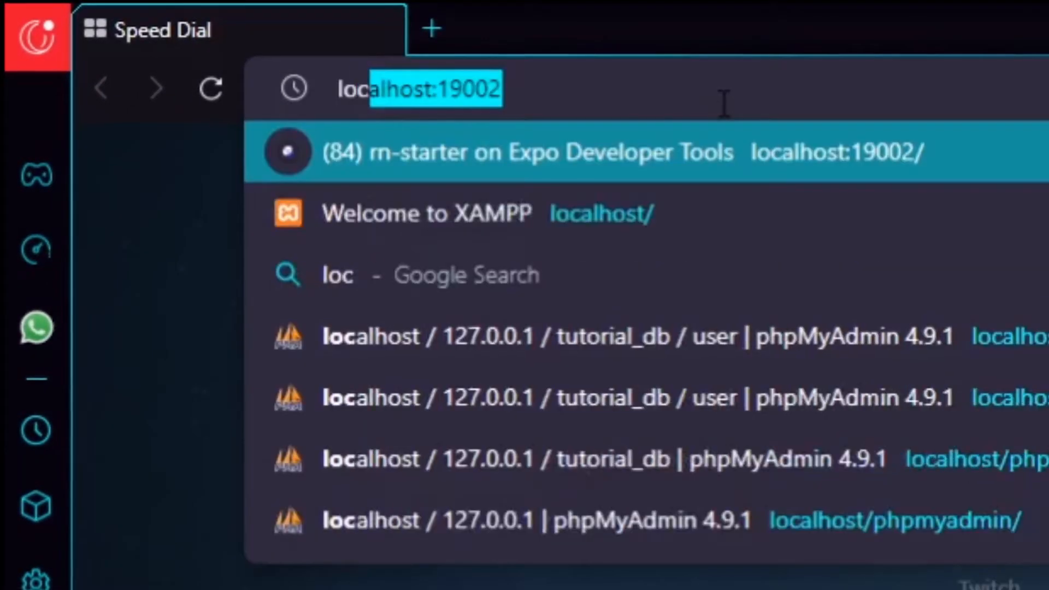
{"action": "type", "text": "host"}
{"action": "key", "text": "Return"}
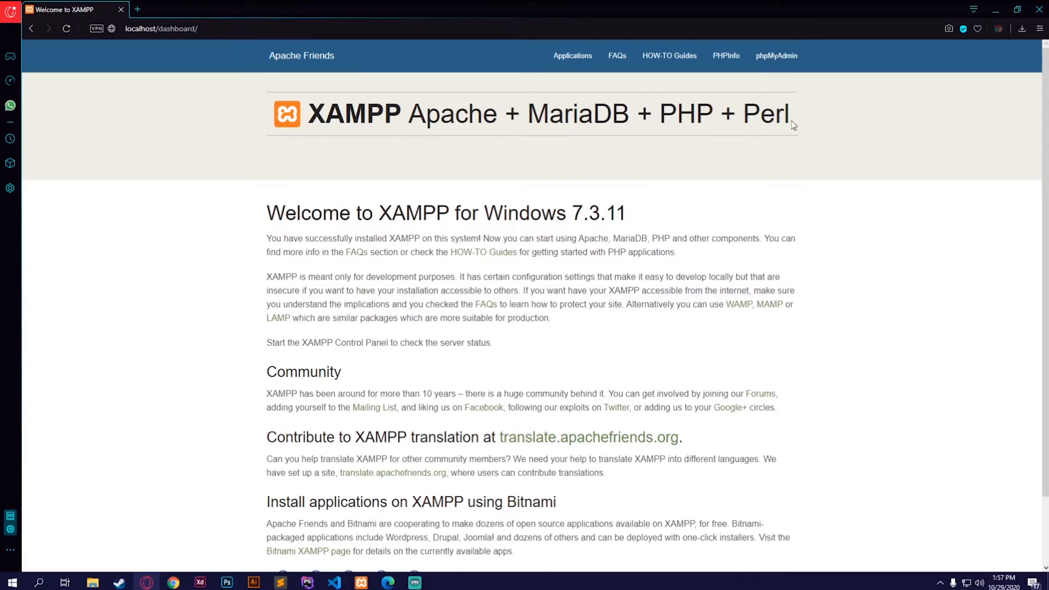
{"action": "left_click", "coordinate": [777, 56]}
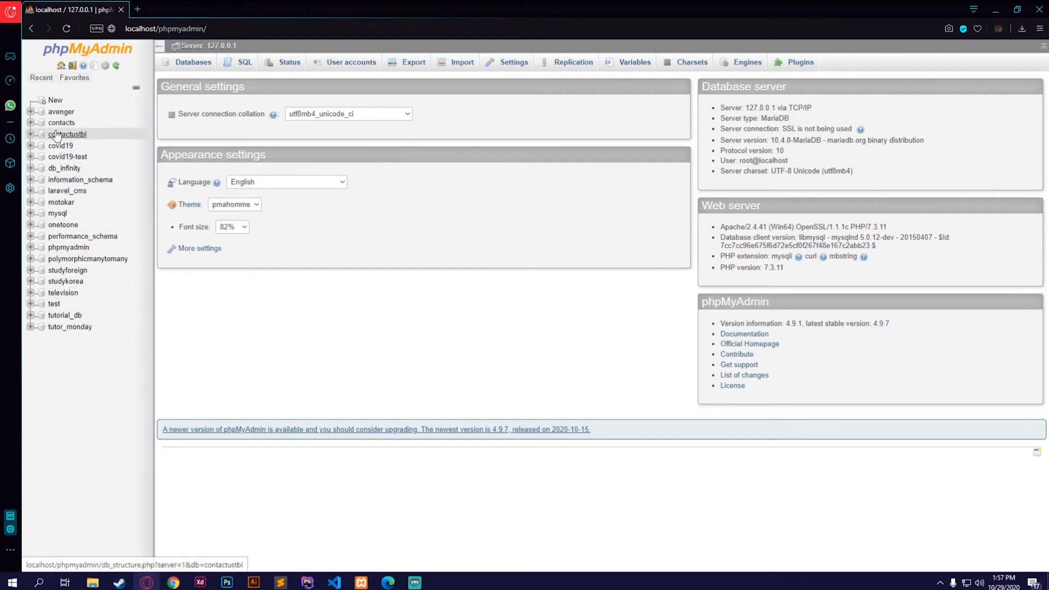
- Create a new database named tutorial_insertdb with the utf8mb4_general_ci collation
{"action": "left_click", "coordinate": [55, 102]}
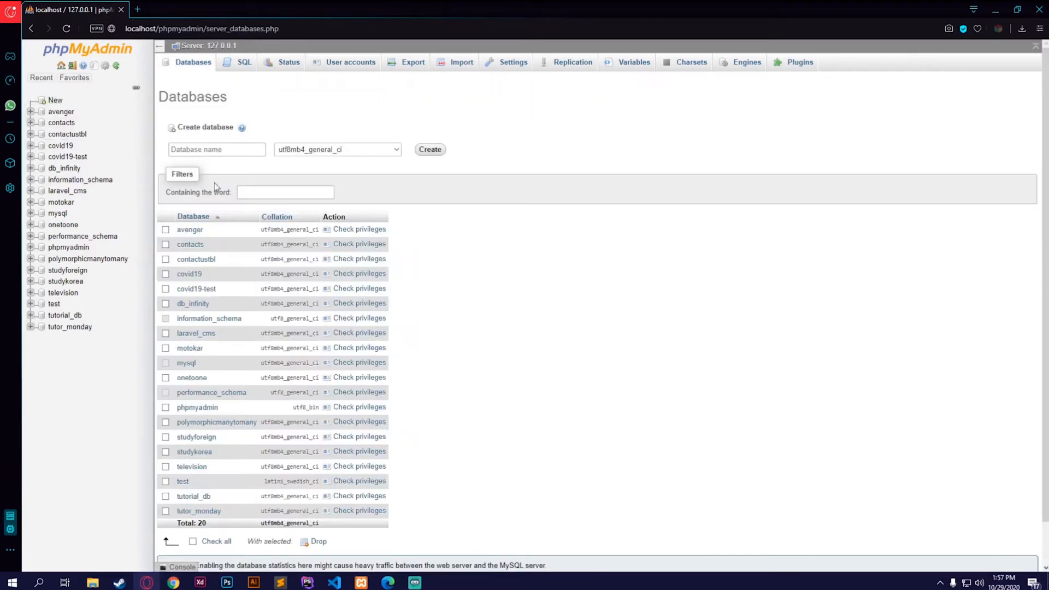
{"action": "left_click", "coordinate": [233, 152]}
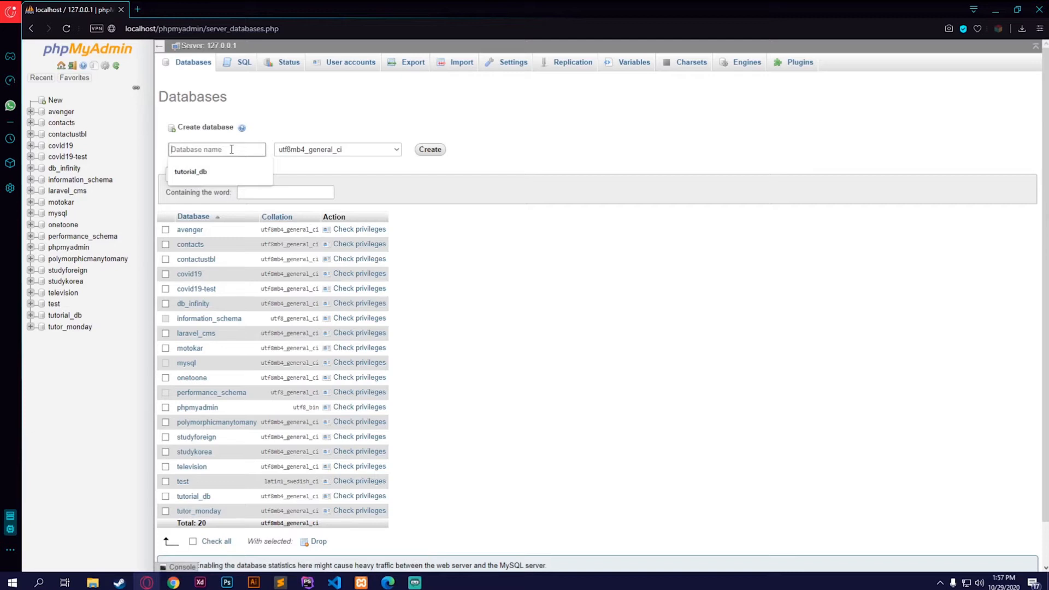
{"action": "type", "text": "tutorial_insertdb"}
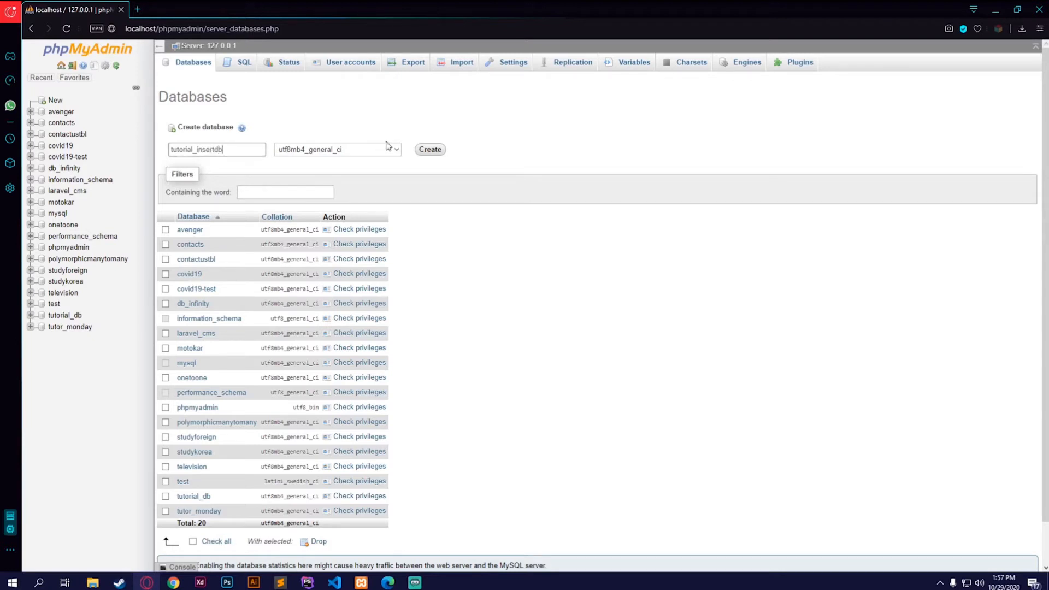
{"action": "left_click", "coordinate": [306, 149]}
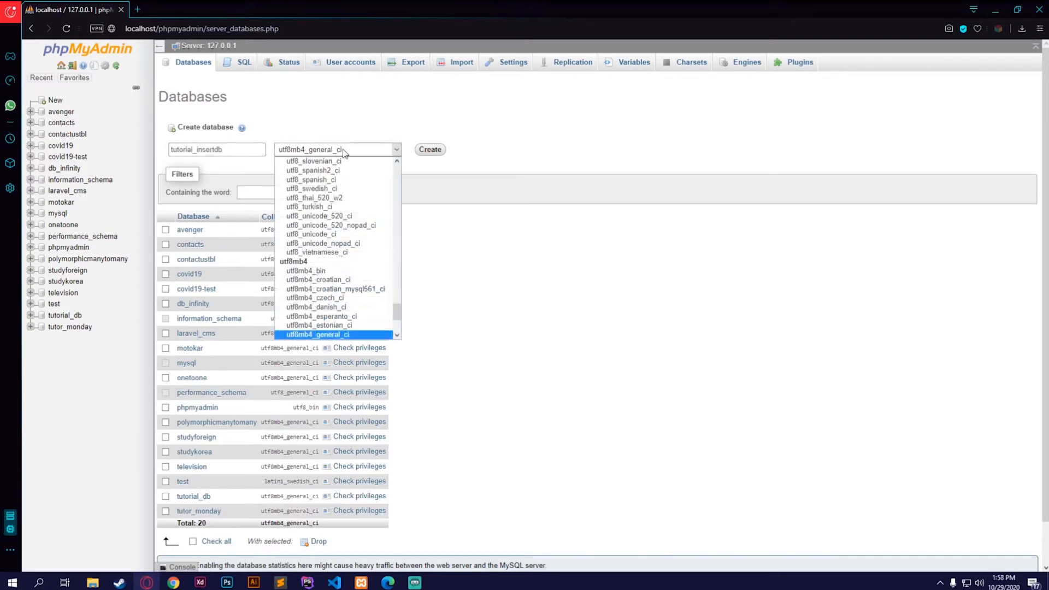
{"action": "left_click", "coordinate": [377, 153]}
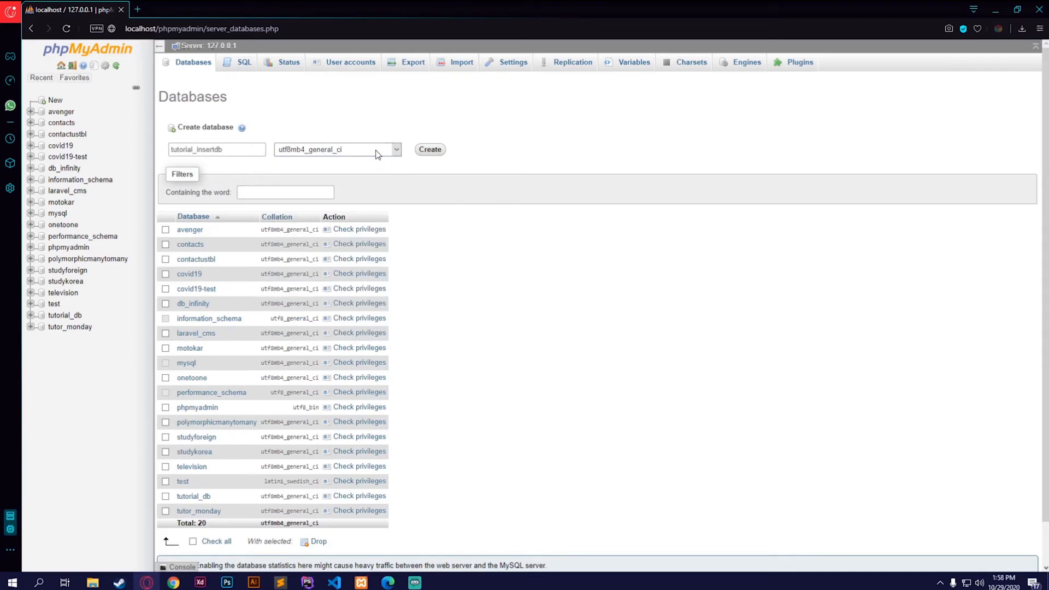
{"action": "left_click", "coordinate": [430, 150]}
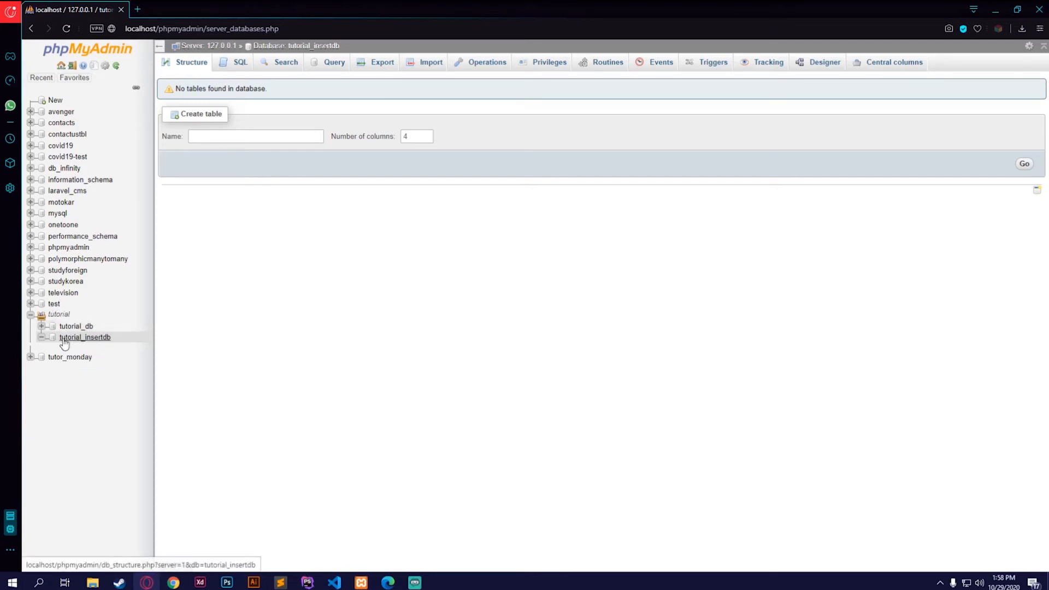
- Start a new table named user with four columns in the tutorial_insertdb database
{"action": "left_click", "coordinate": [98, 344]}
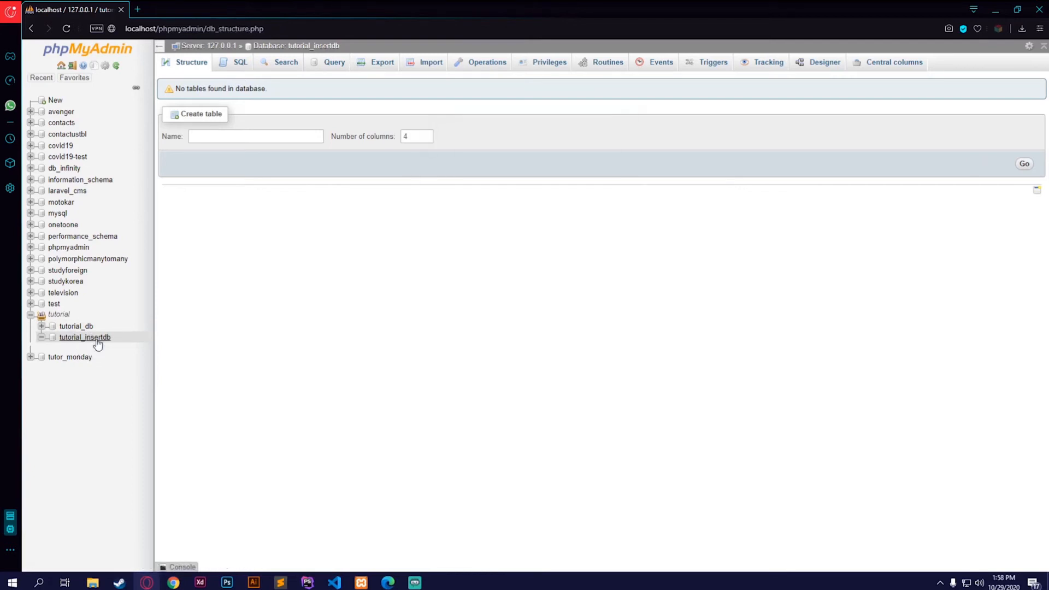
{"action": "left_click", "coordinate": [237, 142]}
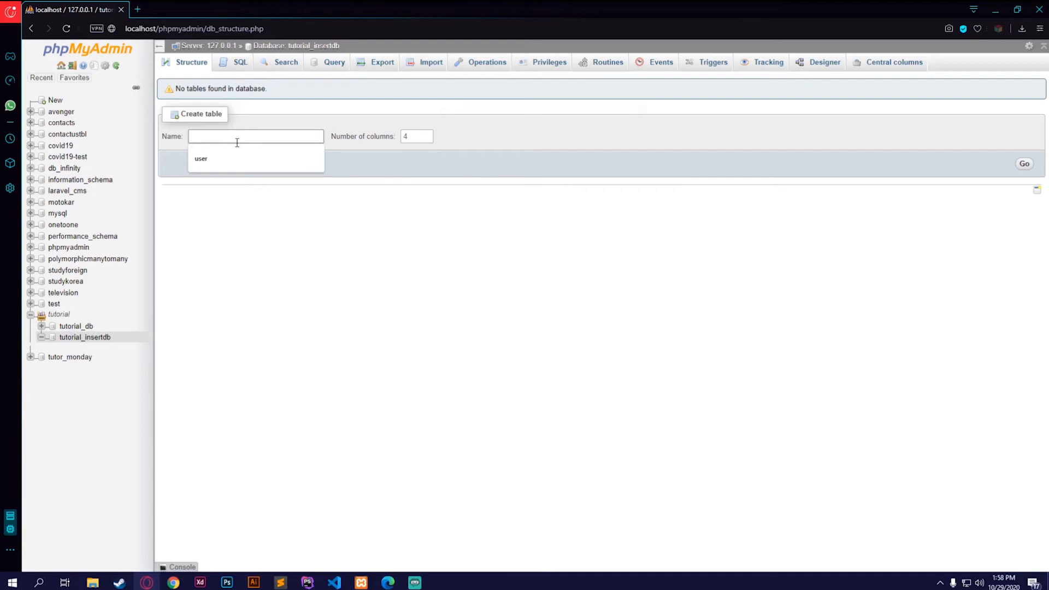
{"action": "type", "text": "user"}
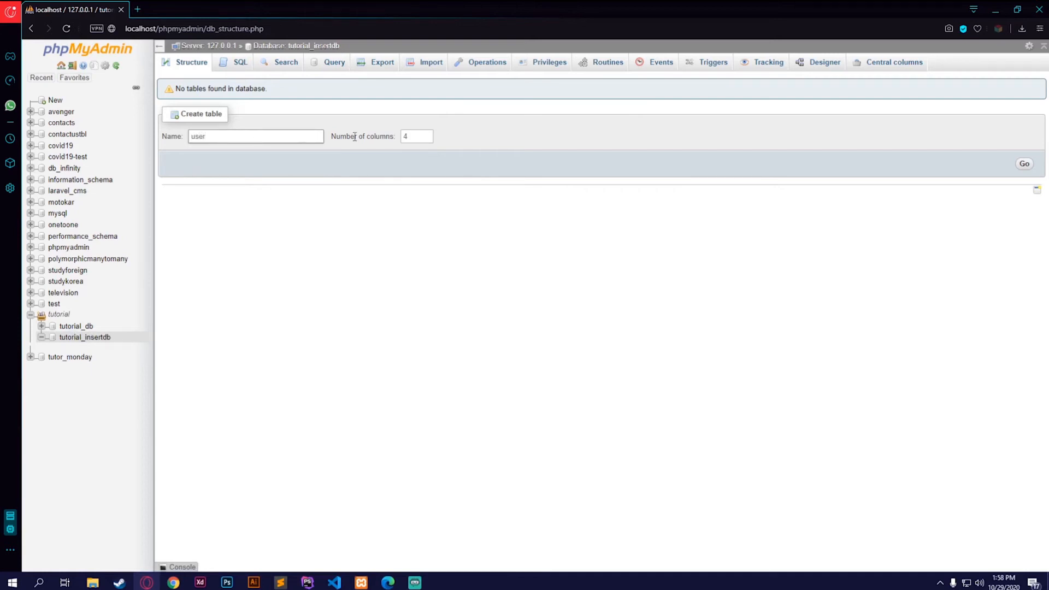
{"action": "left_click", "coordinate": [428, 139]}
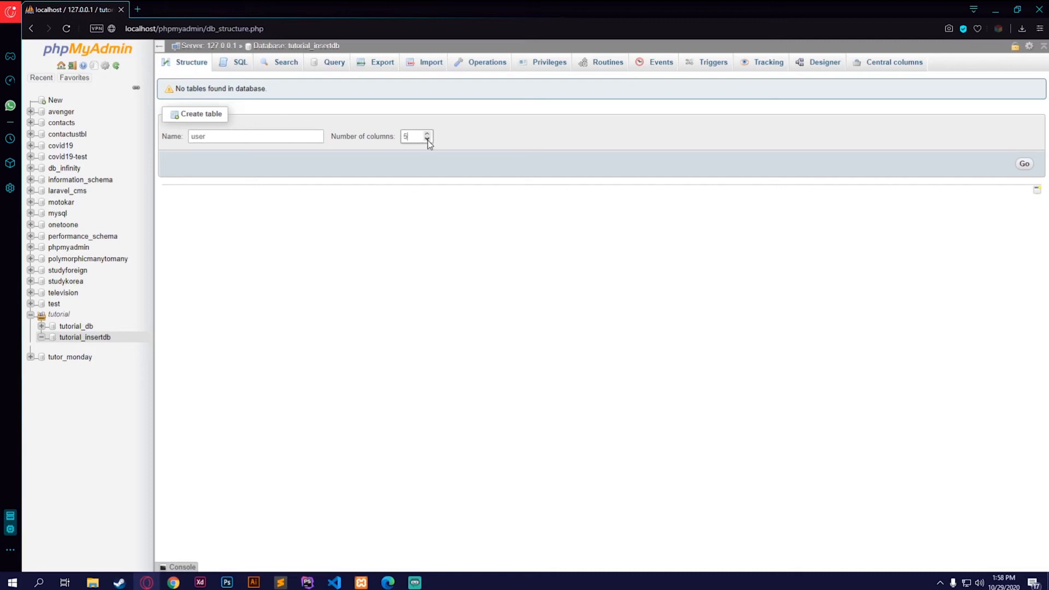
{"action": "left_click", "coordinate": [1017, 167]}
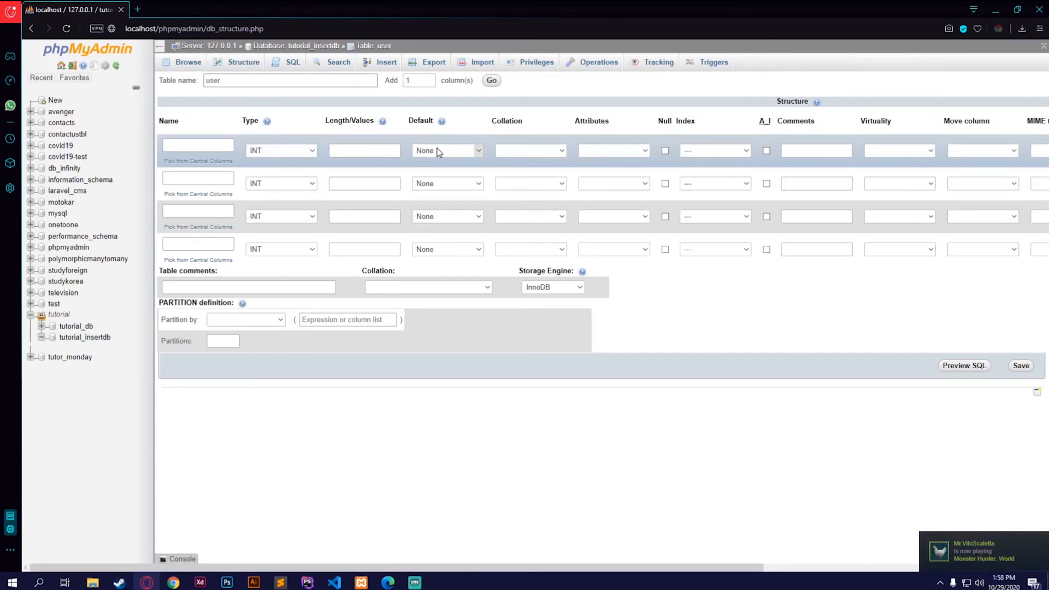
- Define the first column as id, type INT, with auto-increment and a PRIMARY index
{"action": "left_click", "coordinate": [202, 145]}
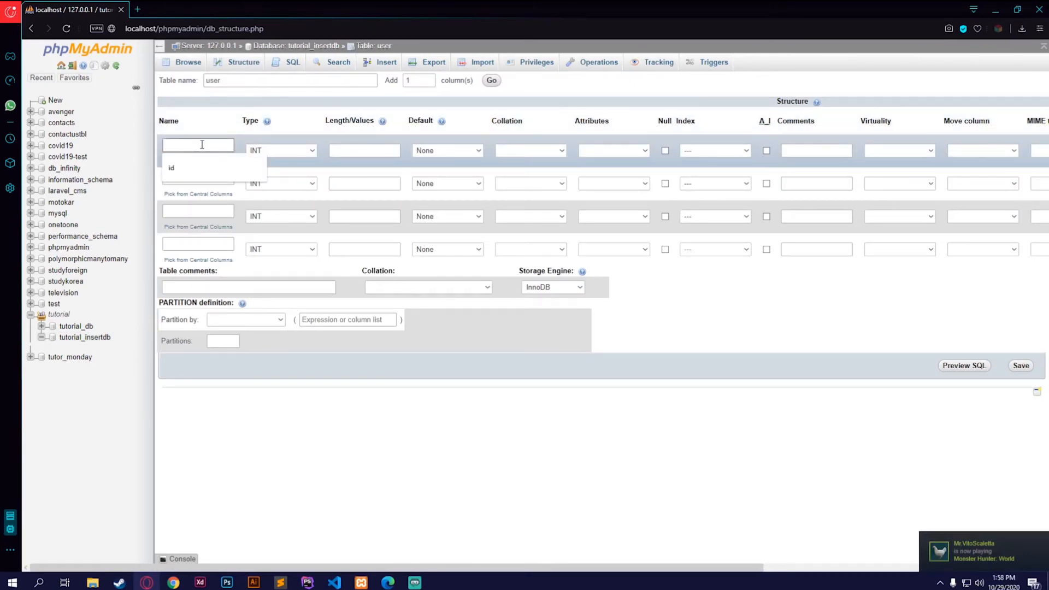
{"action": "type", "text": "id"}
{"action": "left_click", "coordinate": [359, 151]}
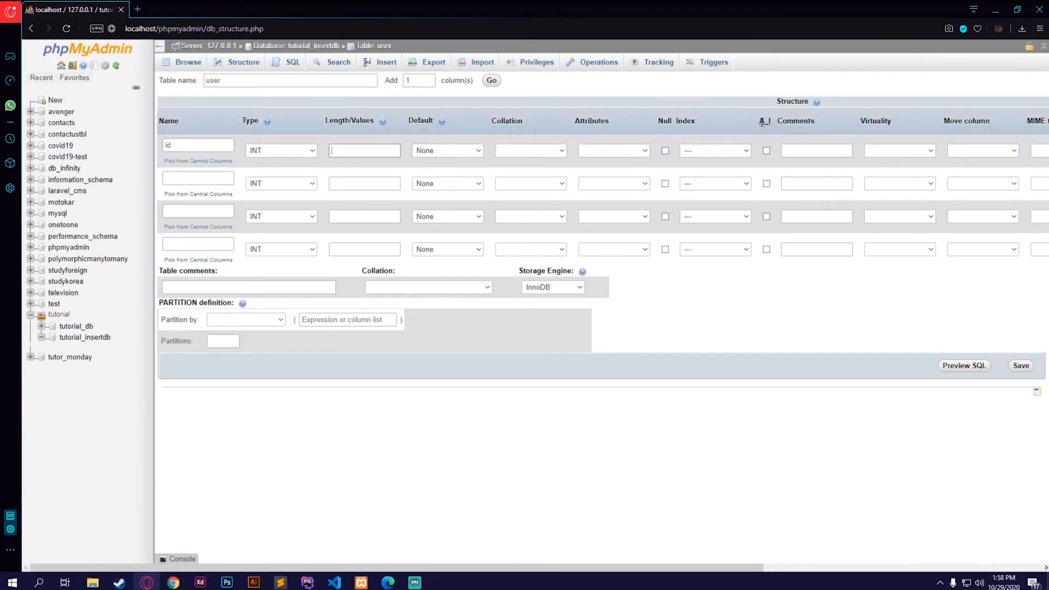
{"action": "left_click", "coordinate": [767, 151]}
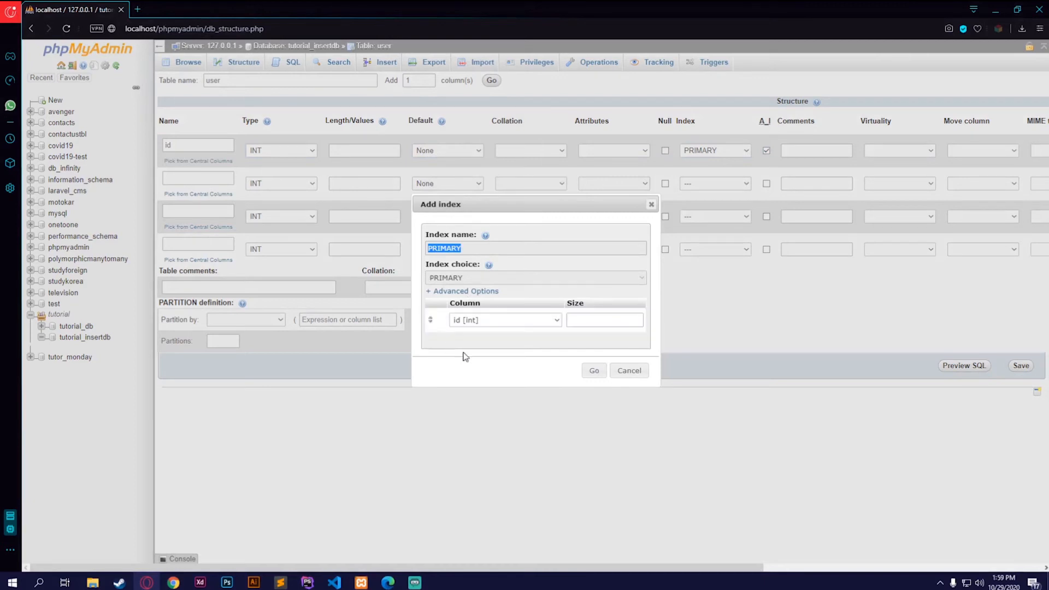
{"action": "left_click", "coordinate": [593, 371]}
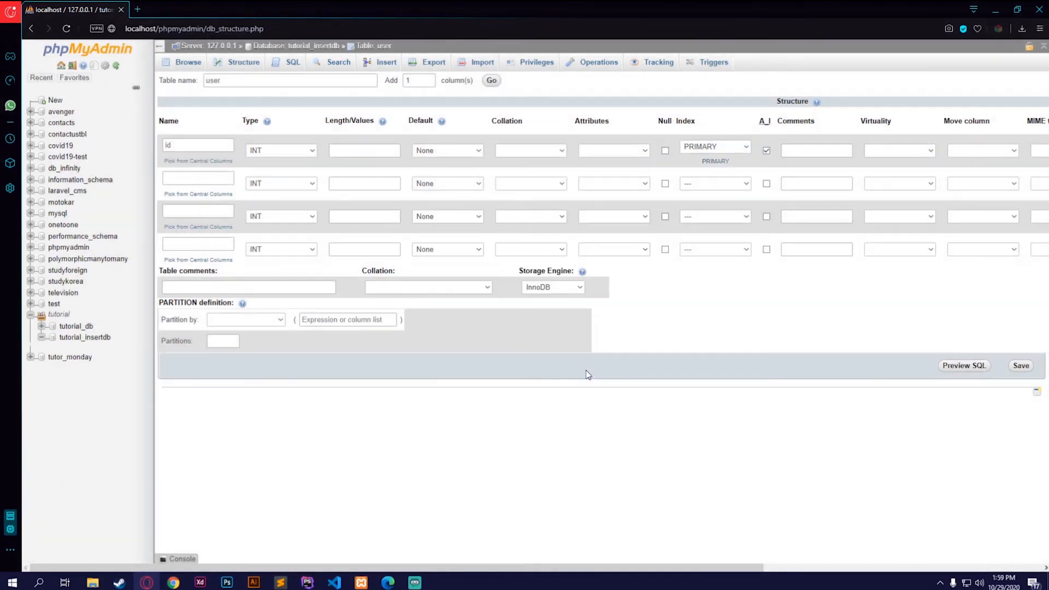
- Define the second column as username, type VARCHAR, with a length of 55
{"action": "left_click", "coordinate": [215, 177]}
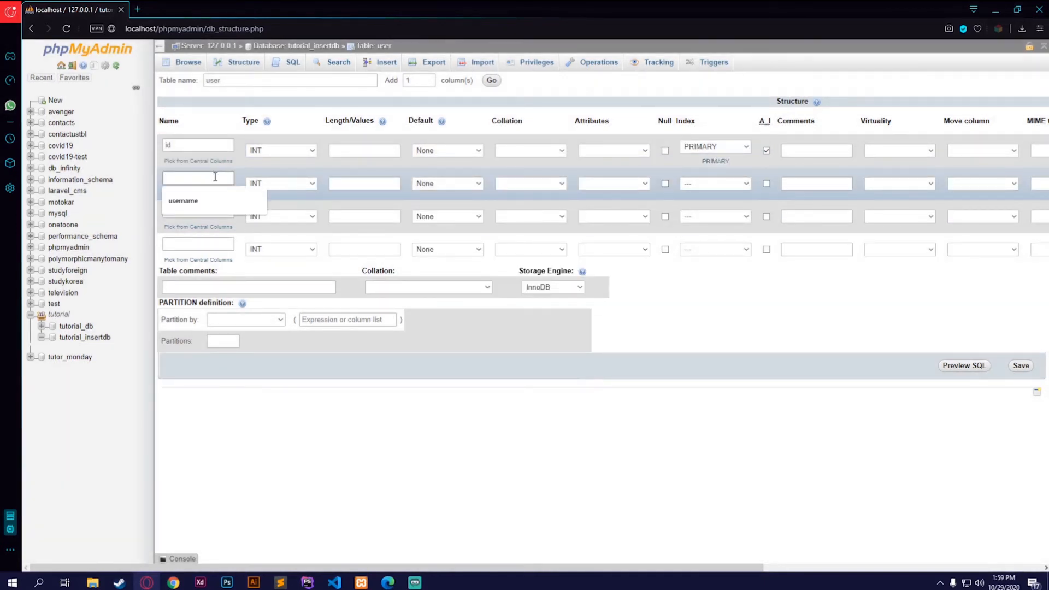
{"action": "type", "text": "user"}
{"action": "left_click", "coordinate": [256, 198]}
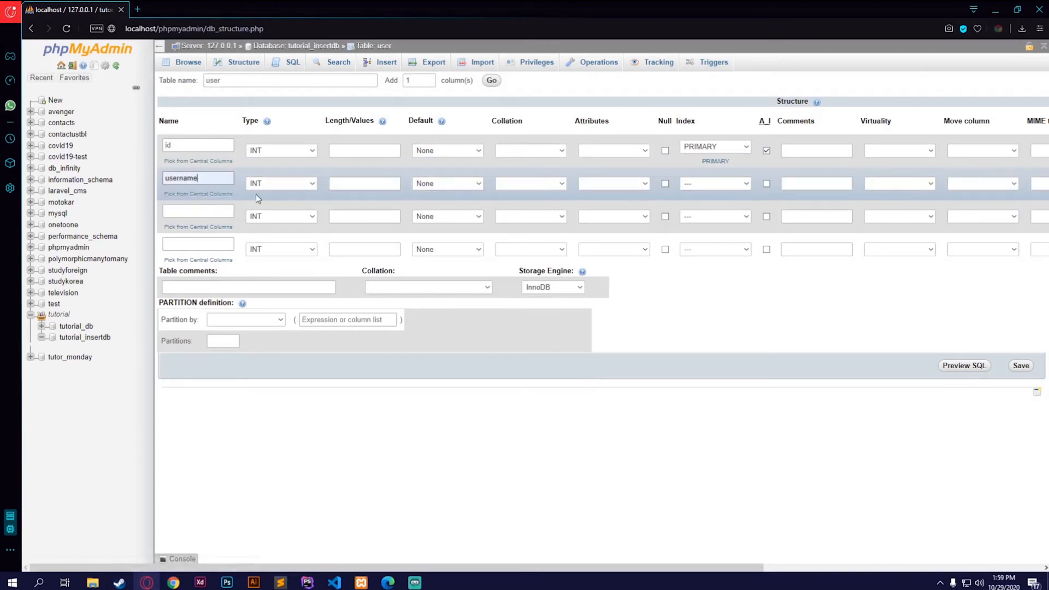
{"action": "left_click", "coordinate": [267, 185]}
{"action": "left_click", "coordinate": [274, 205]}
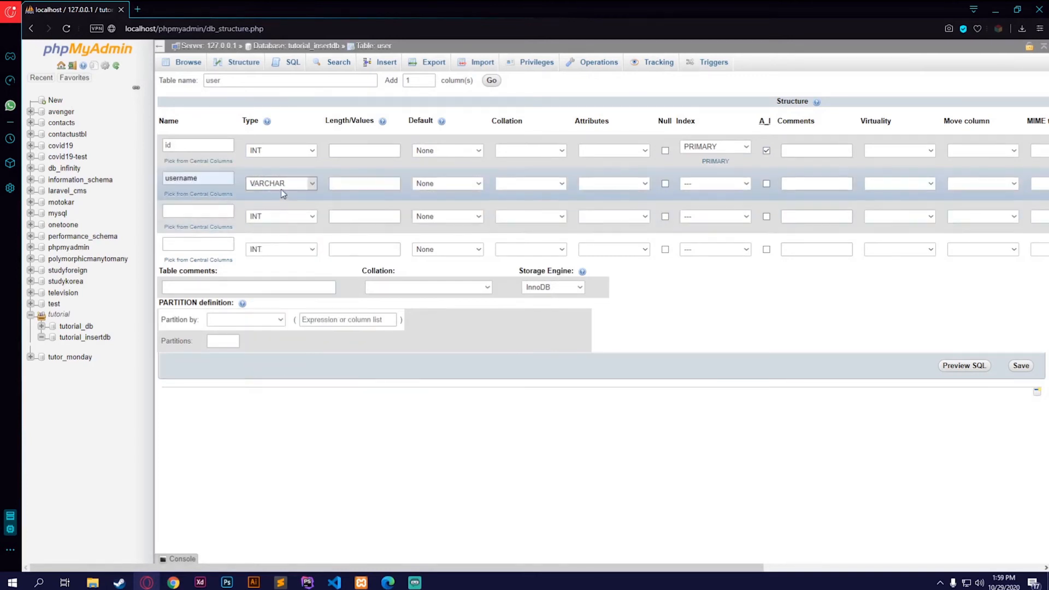
{"action": "left_click", "coordinate": [281, 189]}
{"action": "left_click", "coordinate": [284, 216]}
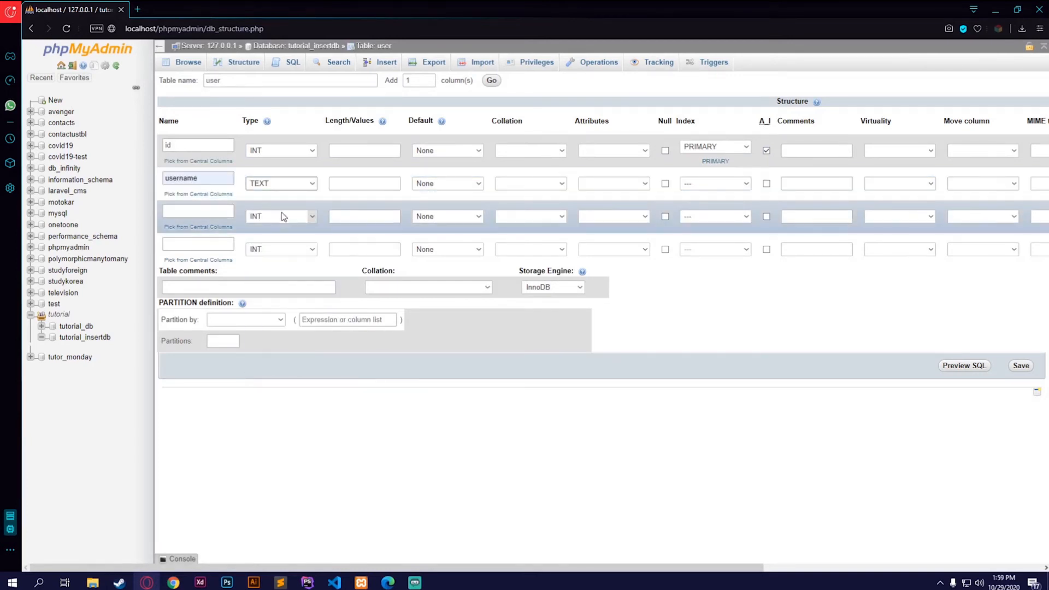
{"action": "left_click", "coordinate": [287, 183]}
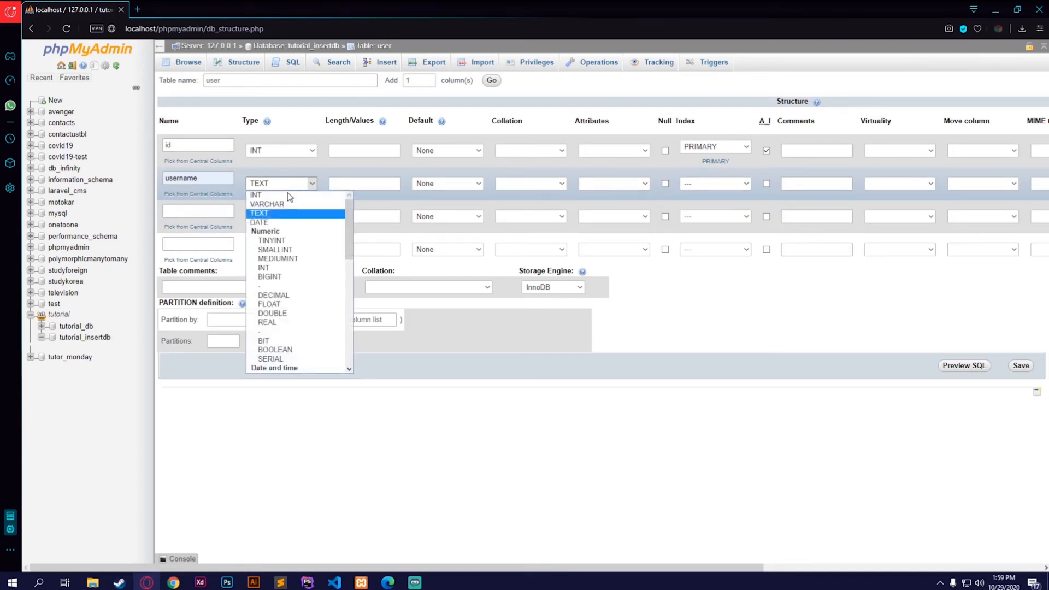
{"action": "left_click", "coordinate": [290, 203]}
{"action": "left_click", "coordinate": [350, 187]}
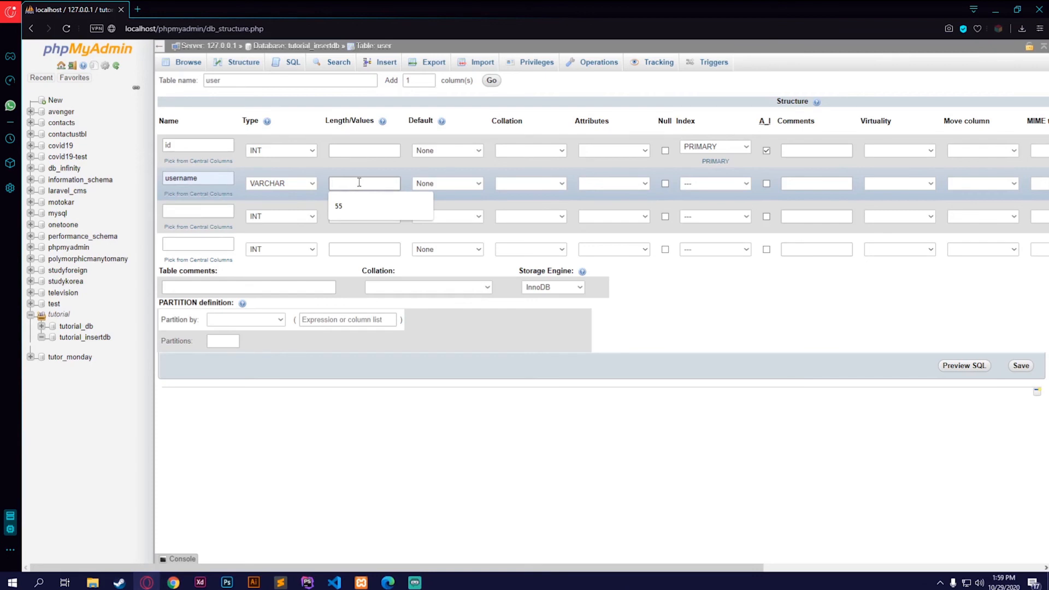
{"action": "type", "text": "55"}
- Define the third column as password, type VARCHAR, length 100, and save the user table
{"action": "left_click", "coordinate": [207, 211]}
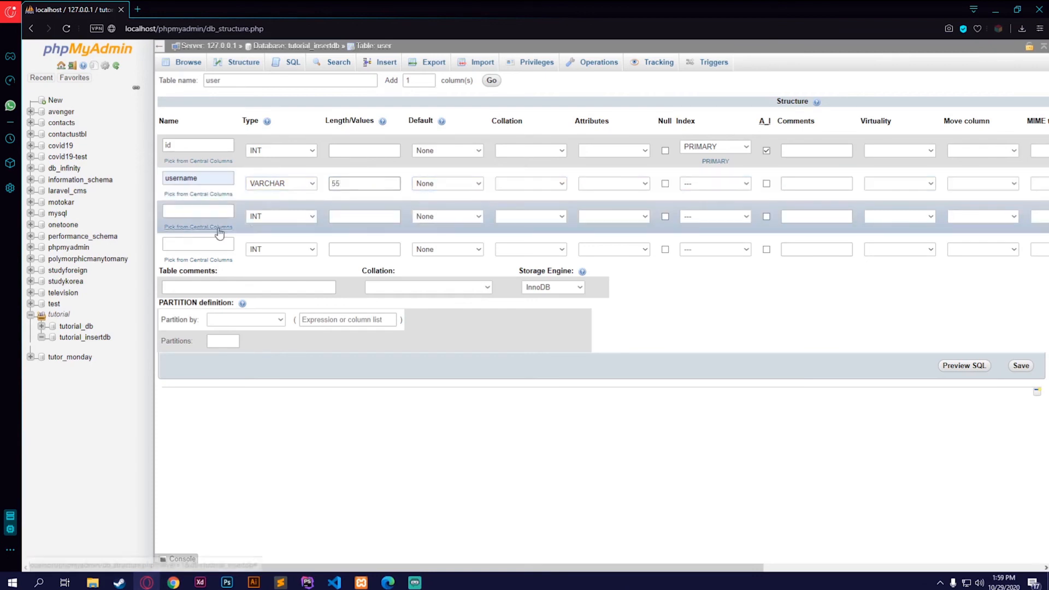
{"action": "type", "text": "passwor"}
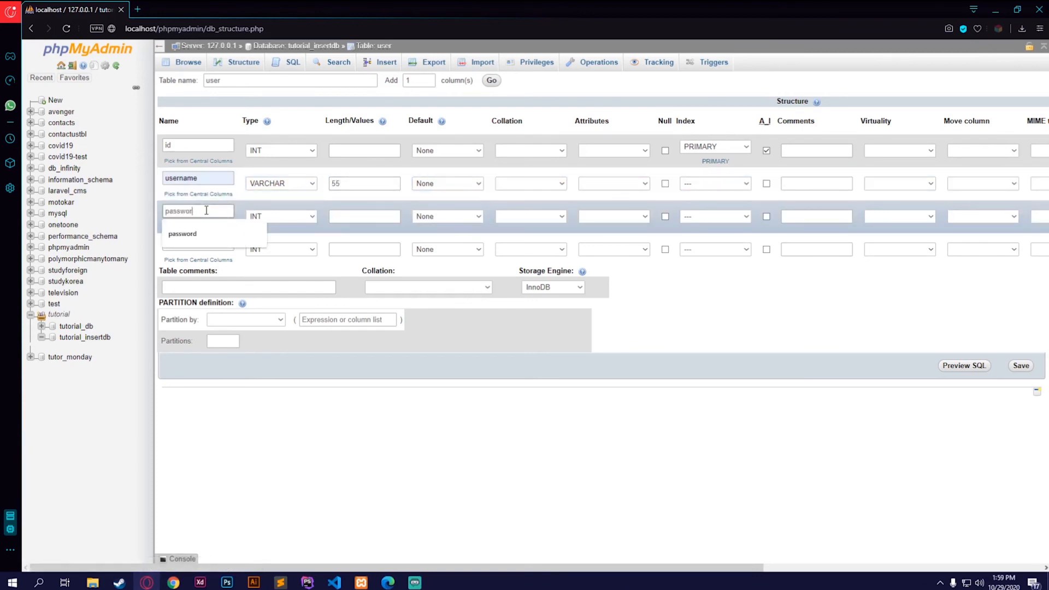
{"action": "type", "text": "d"}
{"action": "left_click", "coordinate": [275, 217]}
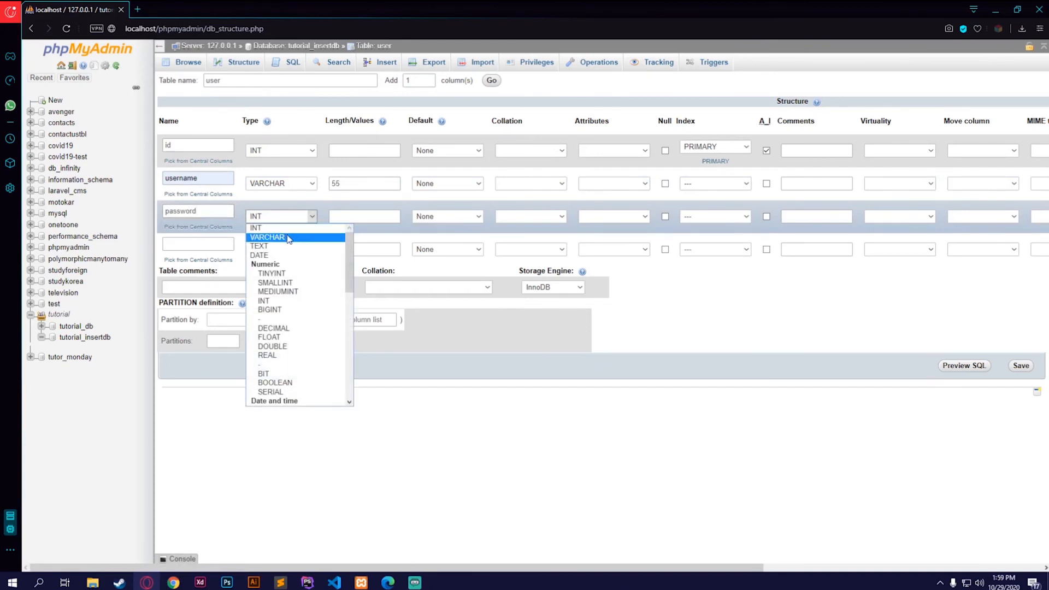
{"action": "left_click", "coordinate": [289, 238]}
{"action": "left_click", "coordinate": [358, 217]}
{"action": "type", "text": "10"}
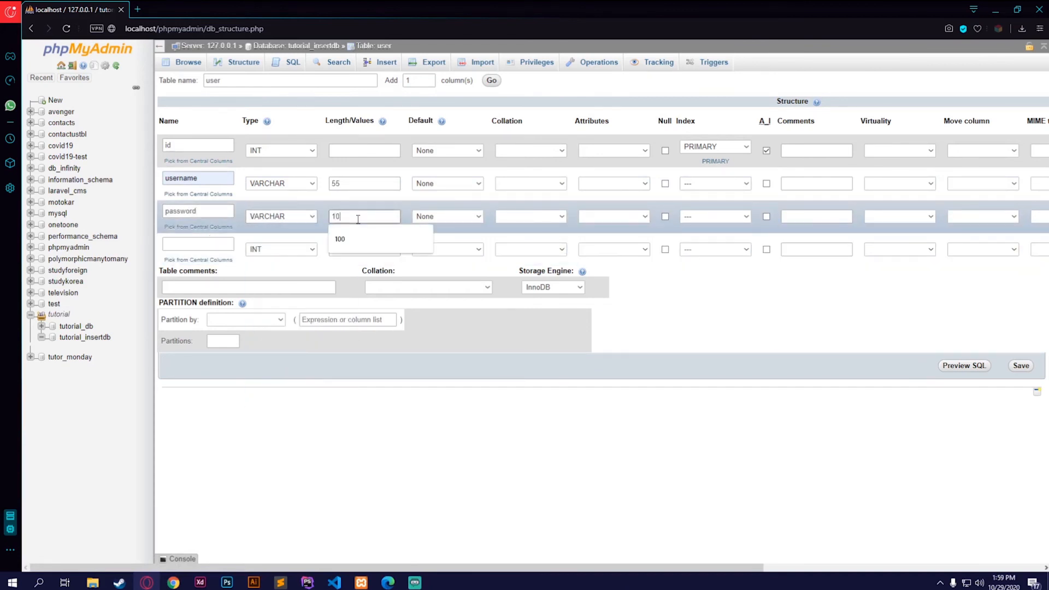
{"action": "type", "text": "0"}
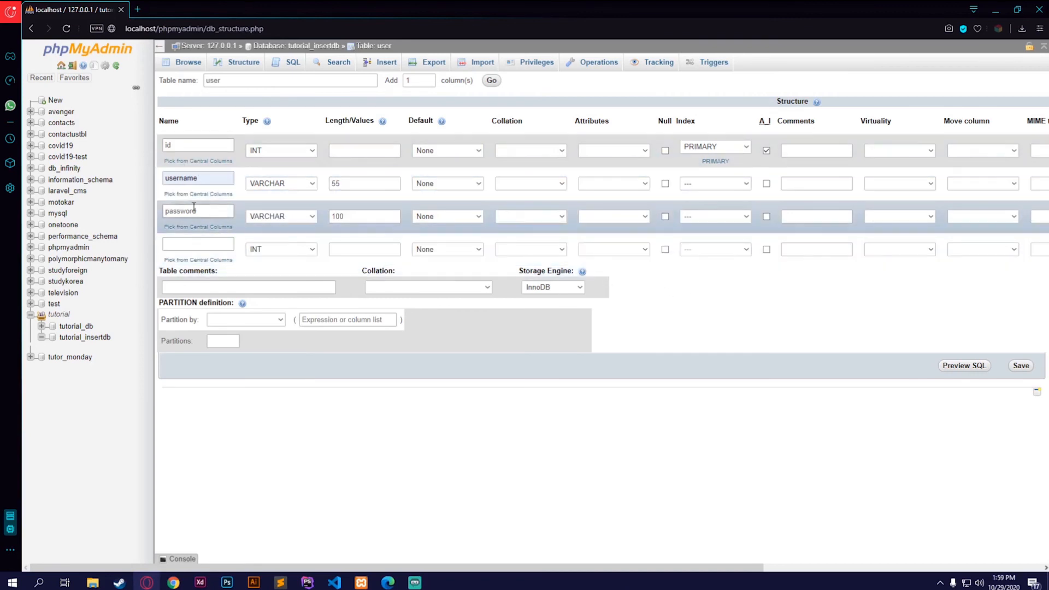
{"action": "left_click", "coordinate": [1023, 366]}
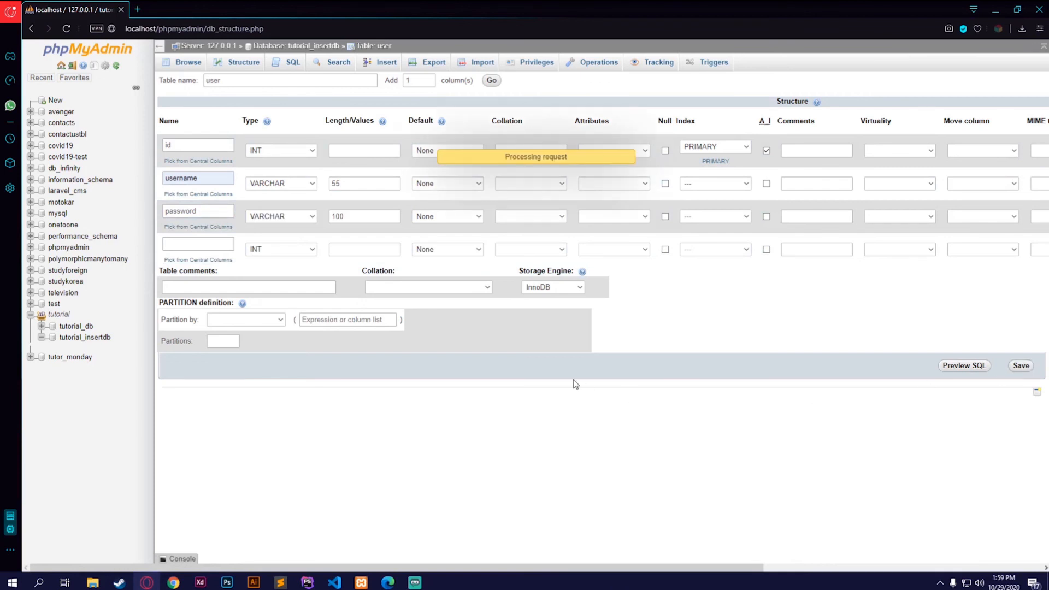